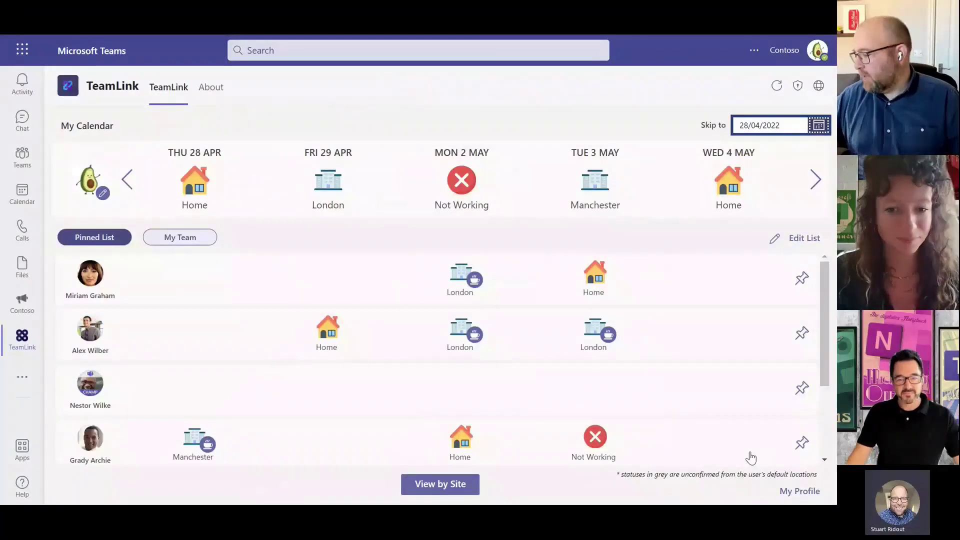
# Switch Thursday 28 April from Home to the London office and confirm it.
pyautogui.click(750, 459)
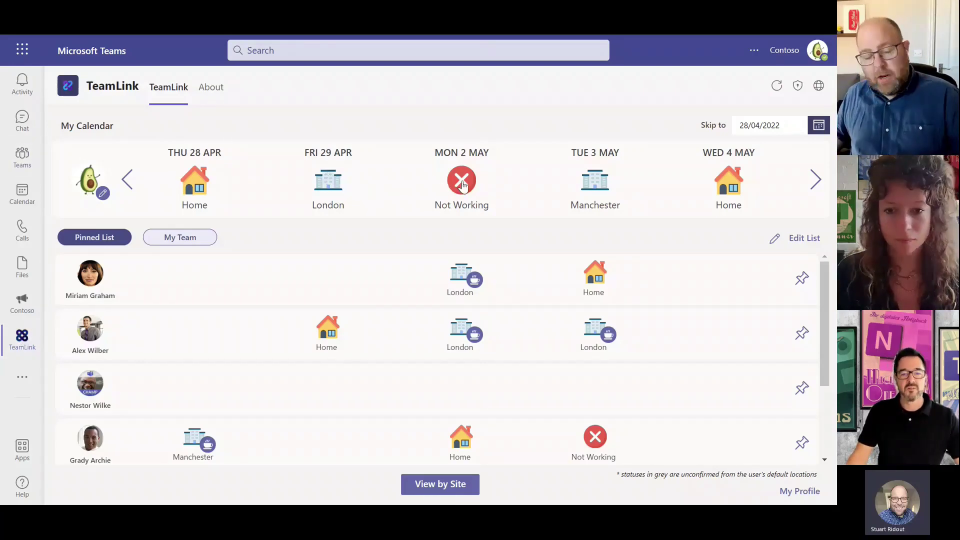
pyautogui.click(192, 181)
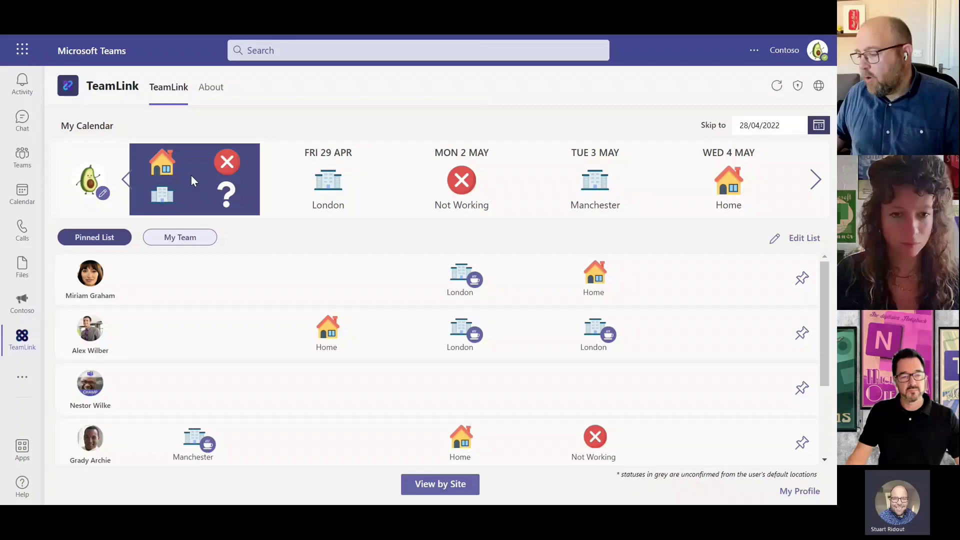
pyautogui.click(168, 200)
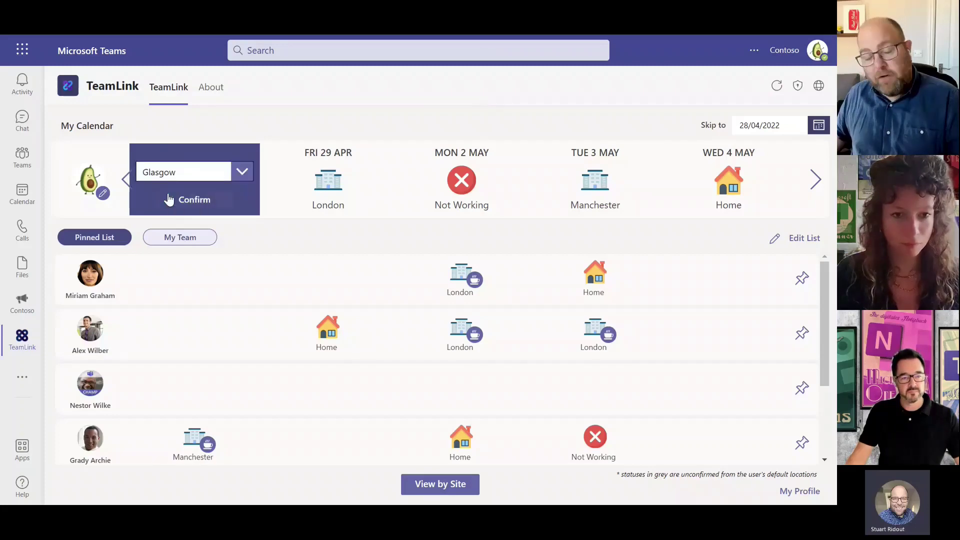
pyautogui.click(170, 172)
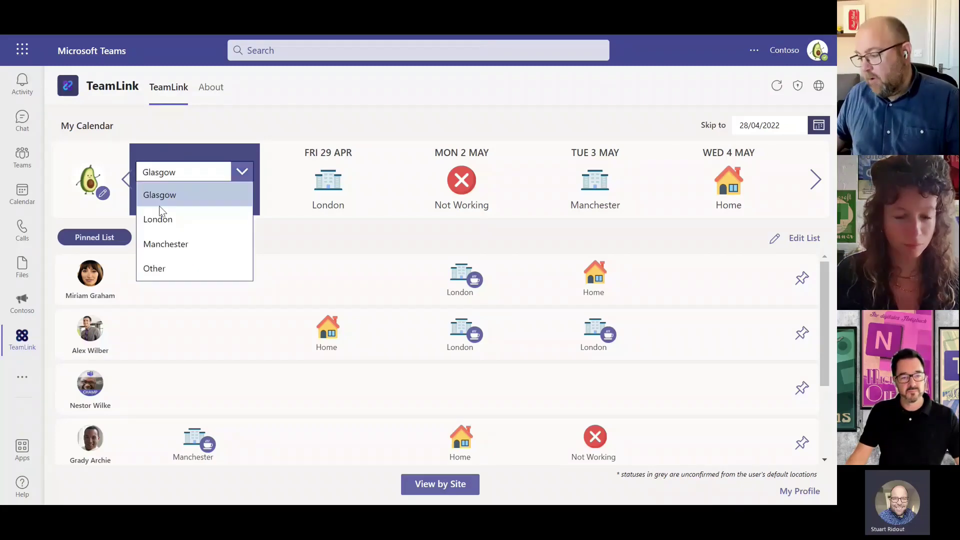
pyautogui.click(158, 219)
pyautogui.click(198, 200)
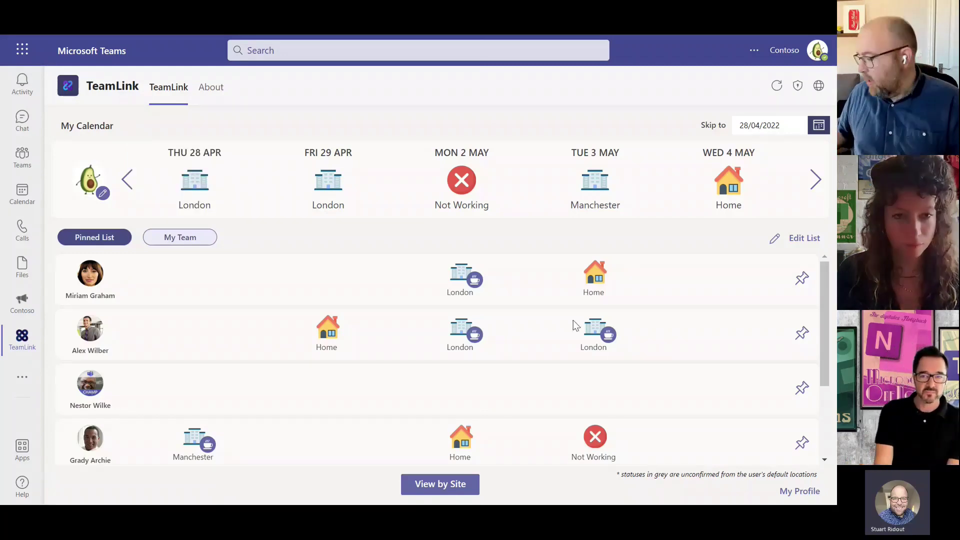
# Open the Skip to date picker, which shows April 2022.
pyautogui.scroll(-3, 503, 321)
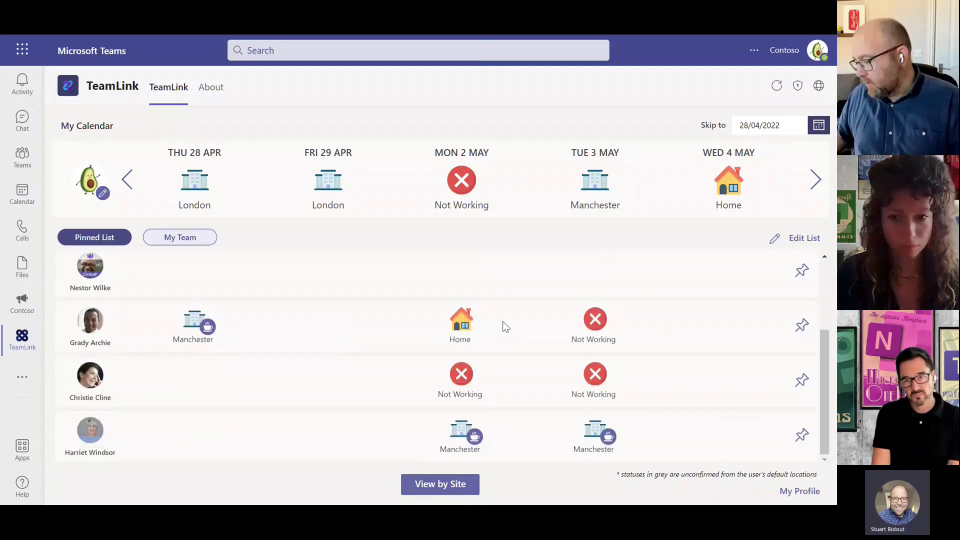
pyautogui.scroll(3, 503, 323)
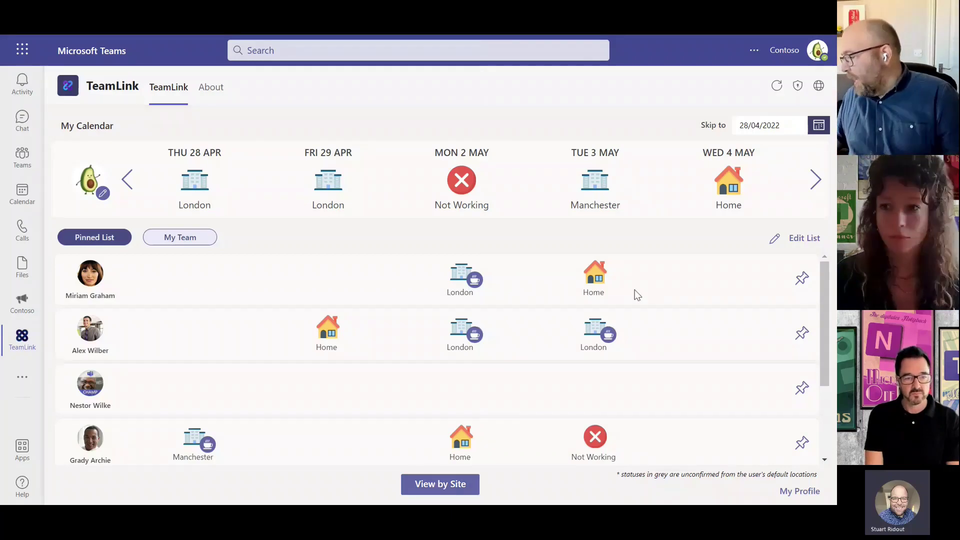
pyautogui.click(819, 126)
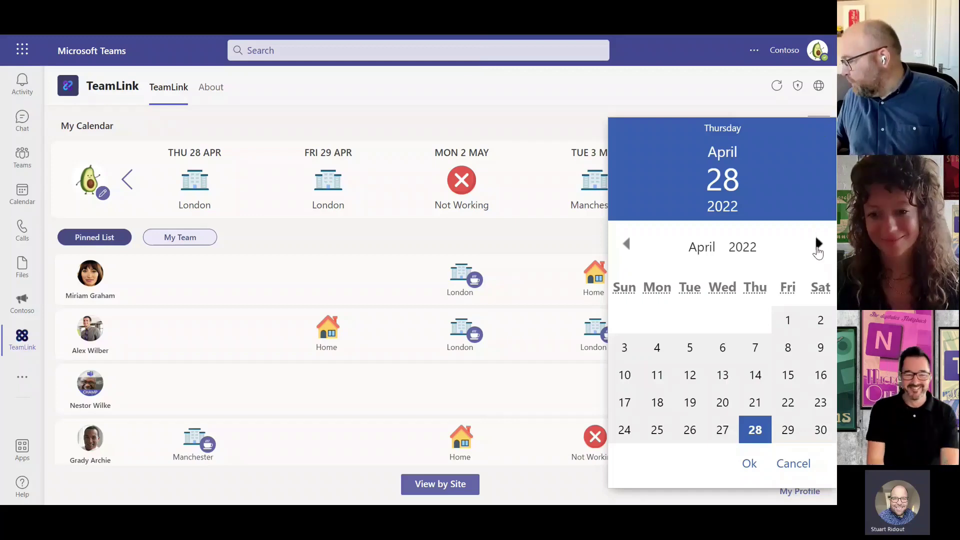
# Jump the calendar forward to Monday 4 July 2022 using the date picker.
pyautogui.click(818, 245)
pyautogui.click(817, 245)
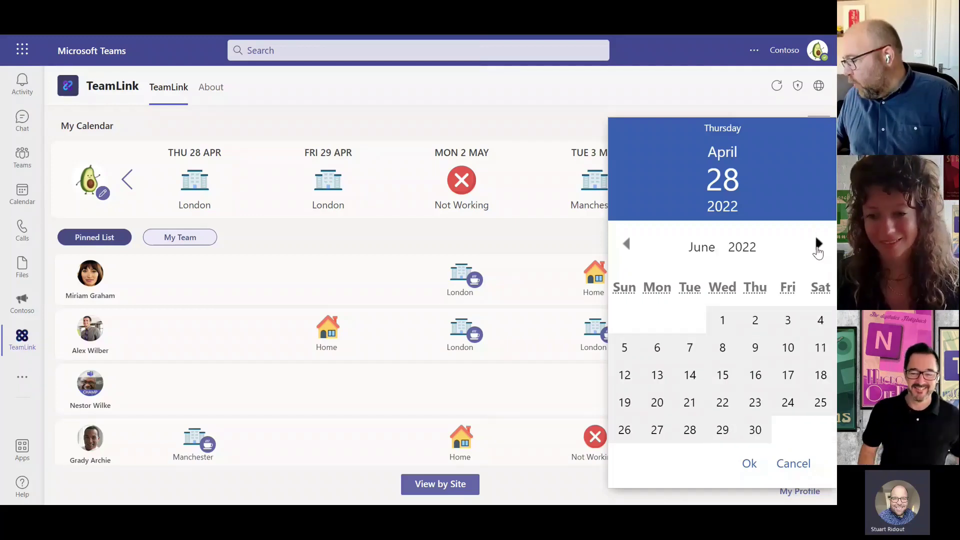
pyautogui.click(816, 245)
pyautogui.click(657, 337)
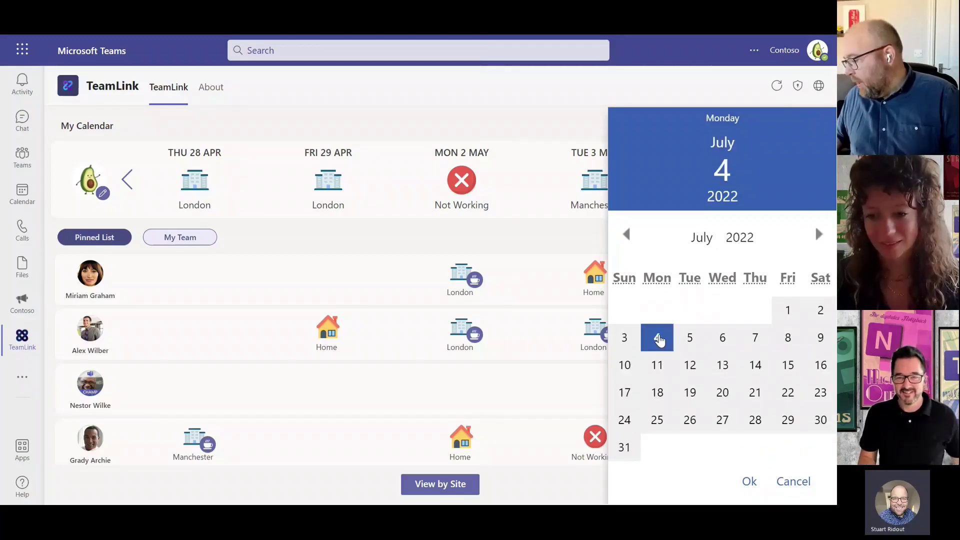
pyautogui.click(756, 483)
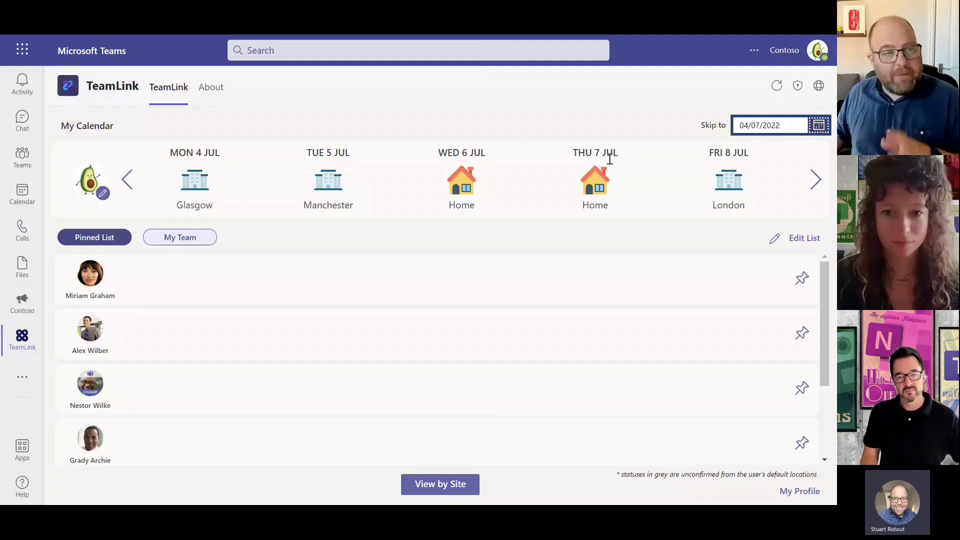
# Set Monday 4, Tuesday 5, Wednesday 6, Thursday 7 and Friday 8 July to Not Working.
pyautogui.click(196, 181)
pyautogui.click(226, 161)
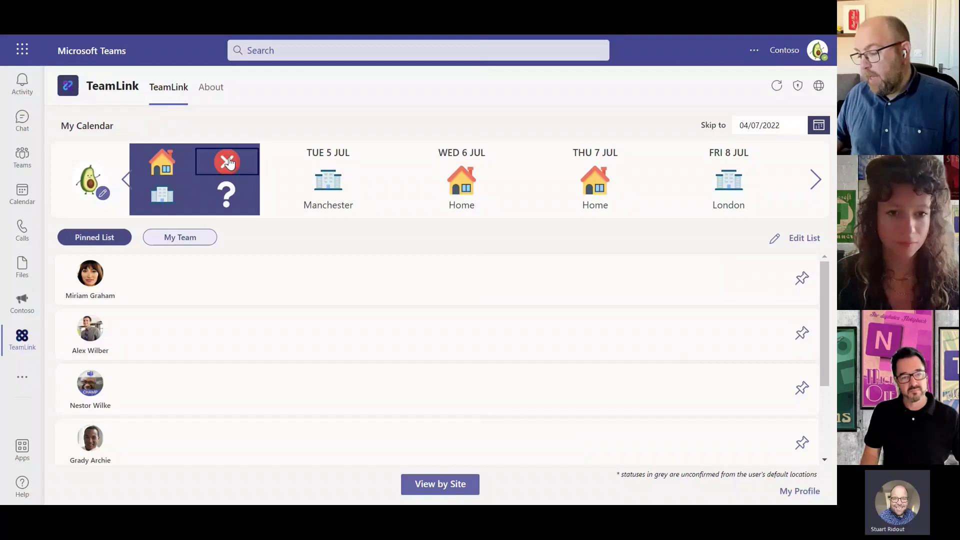
pyautogui.click(326, 181)
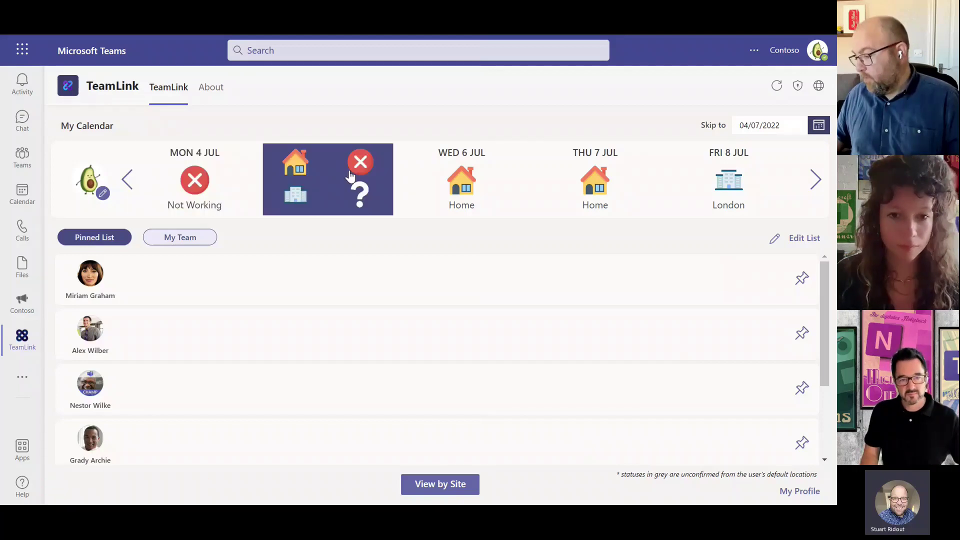
pyautogui.click(359, 162)
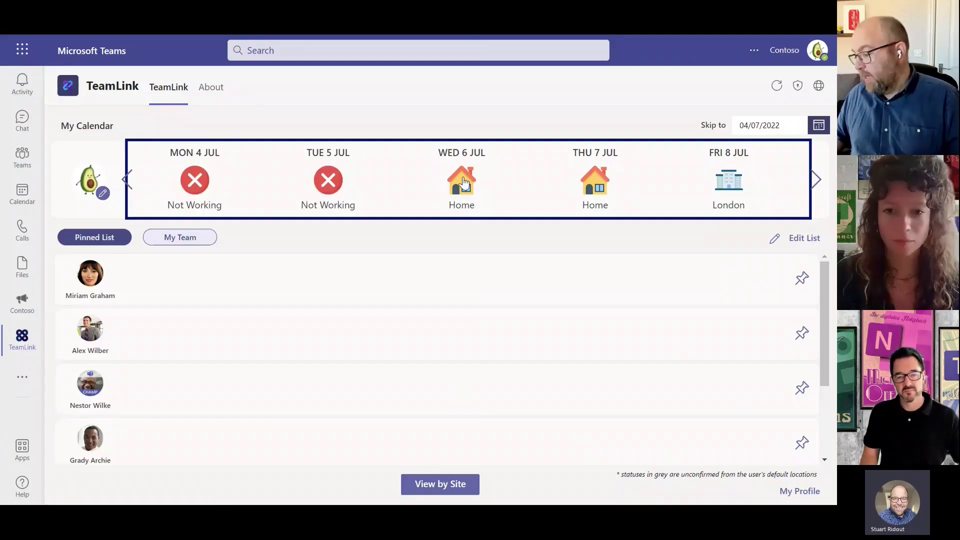
pyautogui.click(463, 177)
pyautogui.click(494, 162)
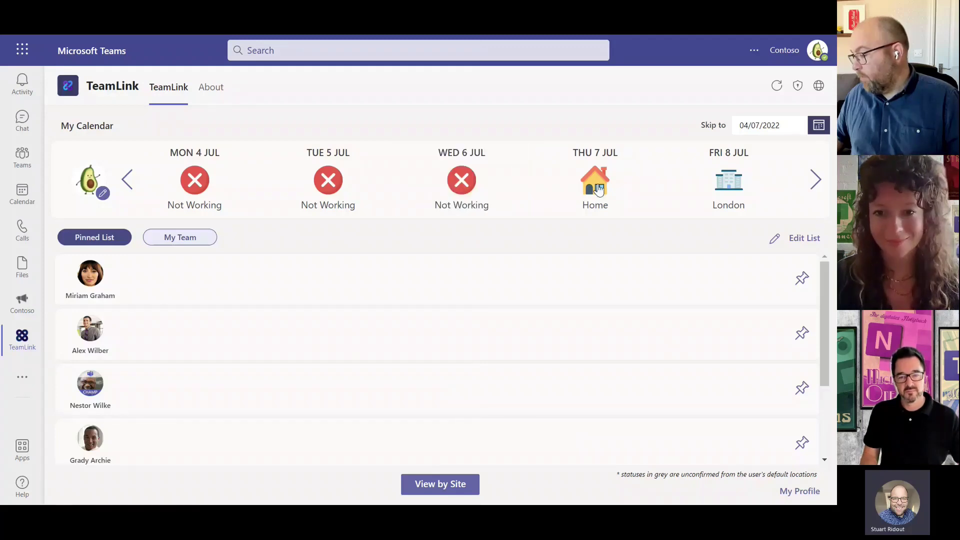
pyautogui.click(596, 185)
pyautogui.click(619, 169)
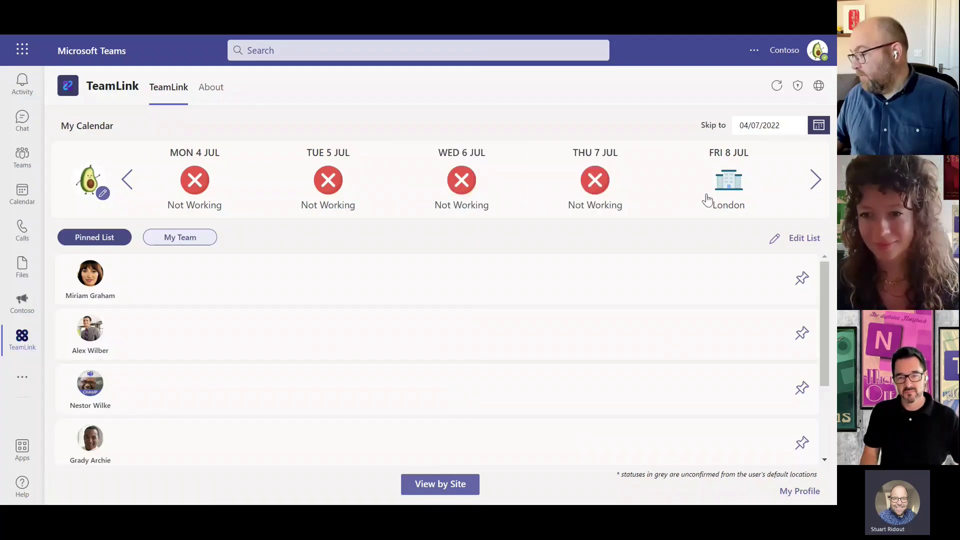
pyautogui.click(729, 190)
pyautogui.click(762, 160)
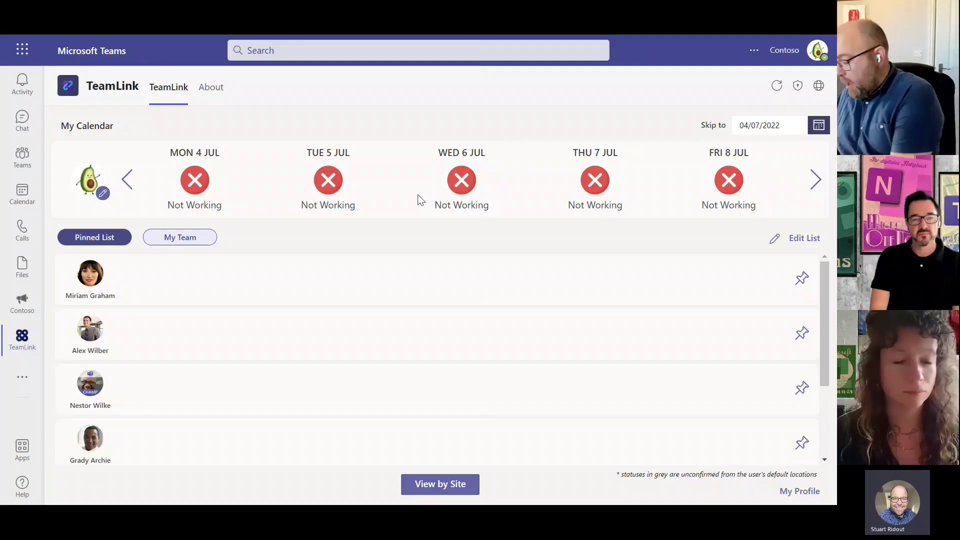
# Go to aka.ms/getteamlink in Edge and leave the Teams page.
pyautogui.moveTo(754, 37)
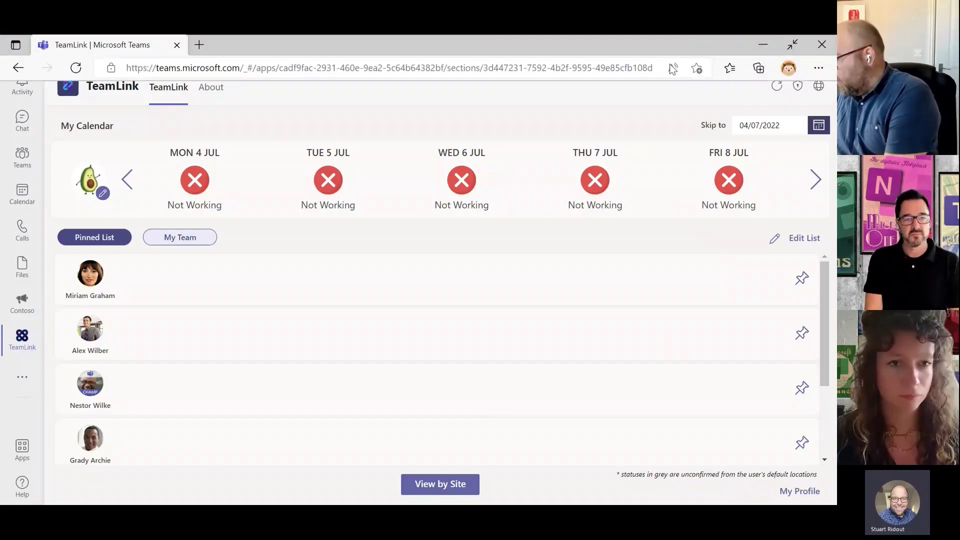
pyautogui.click(565, 73)
pyautogui.write('ak')
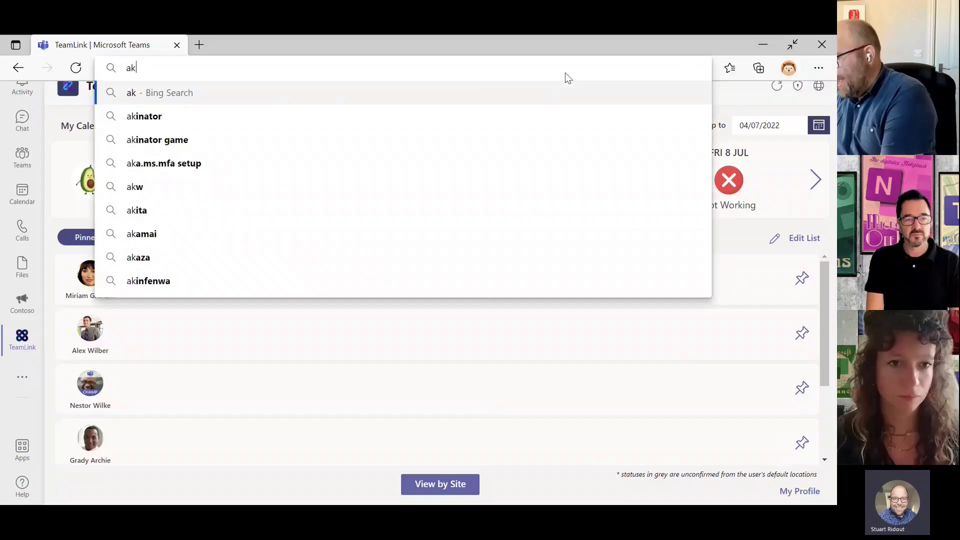
pyautogui.write('a.ms/ge')
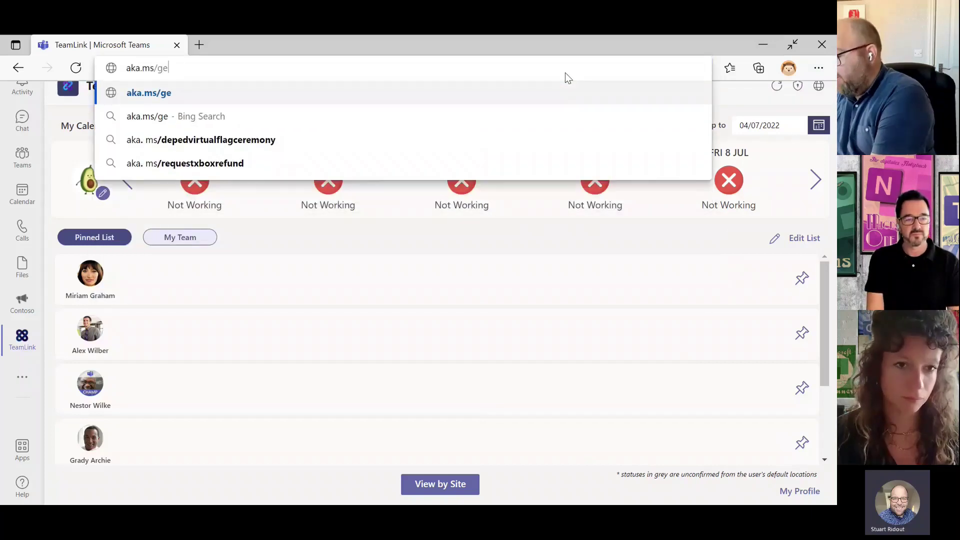
pyautogui.write('tteamlin')
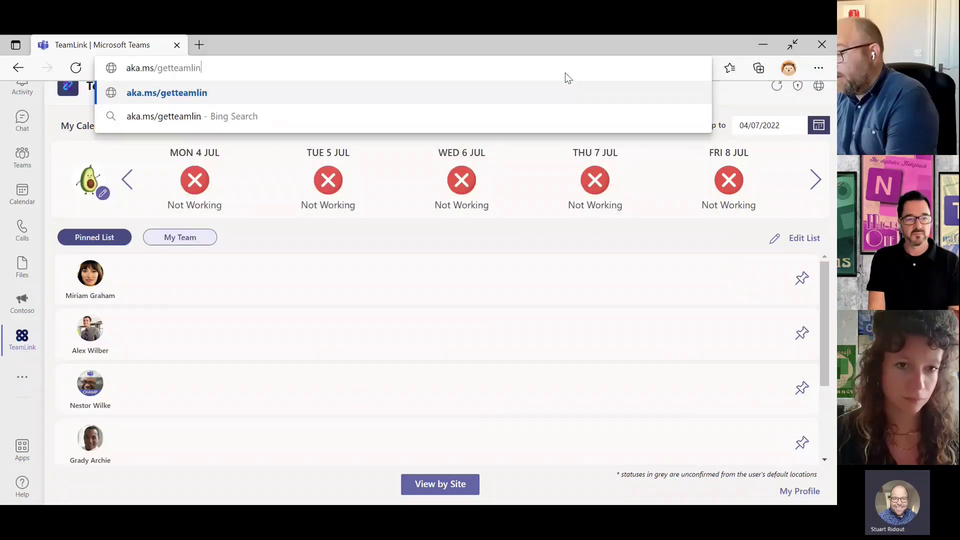
pyautogui.write('k')
pyautogui.press('Return')
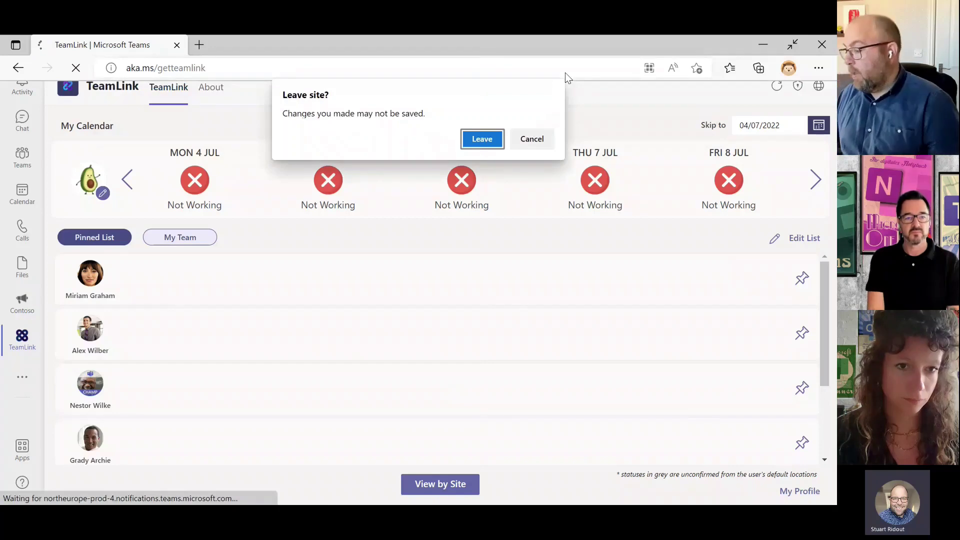
pyautogui.click(487, 144)
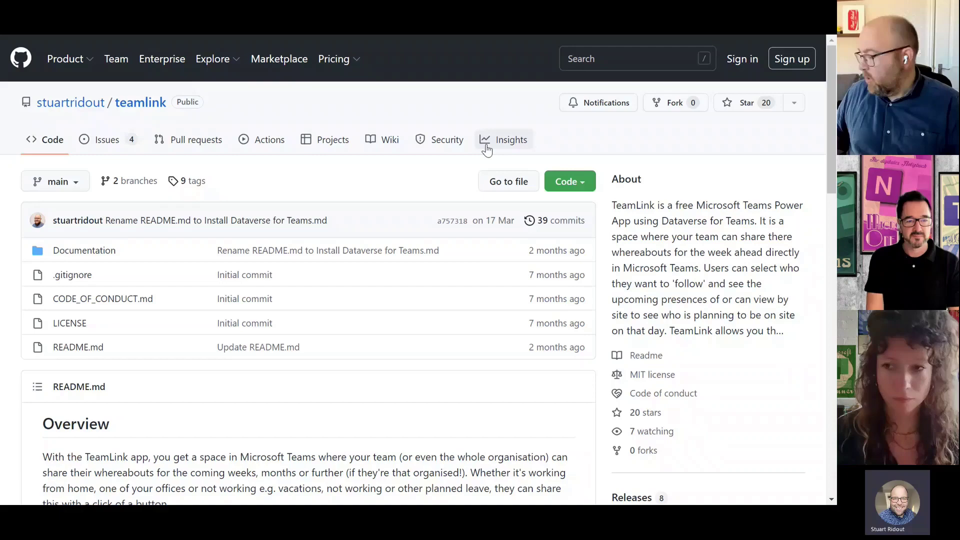
# Scroll through the teamlink GitHub page to review the README and the release Assets.
pyautogui.scroll(-4, 533, 358)
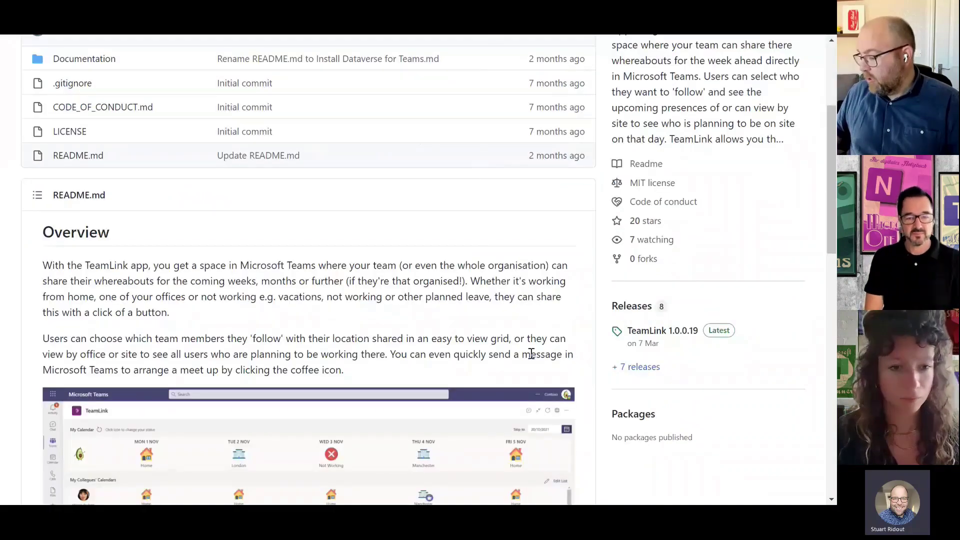
pyautogui.scroll(-10, 531, 354)
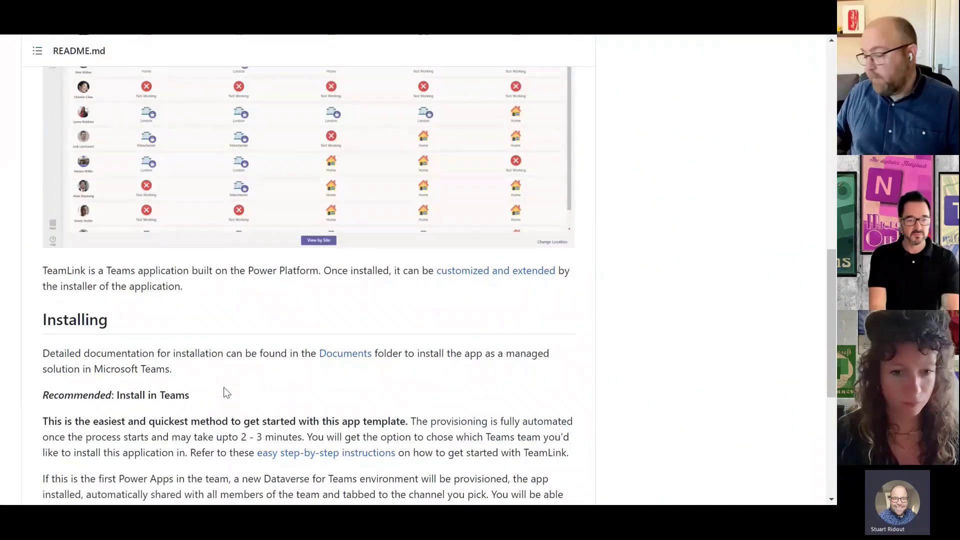
pyautogui.scroll(6, 225, 392)
pyautogui.scroll(4, 359, 235)
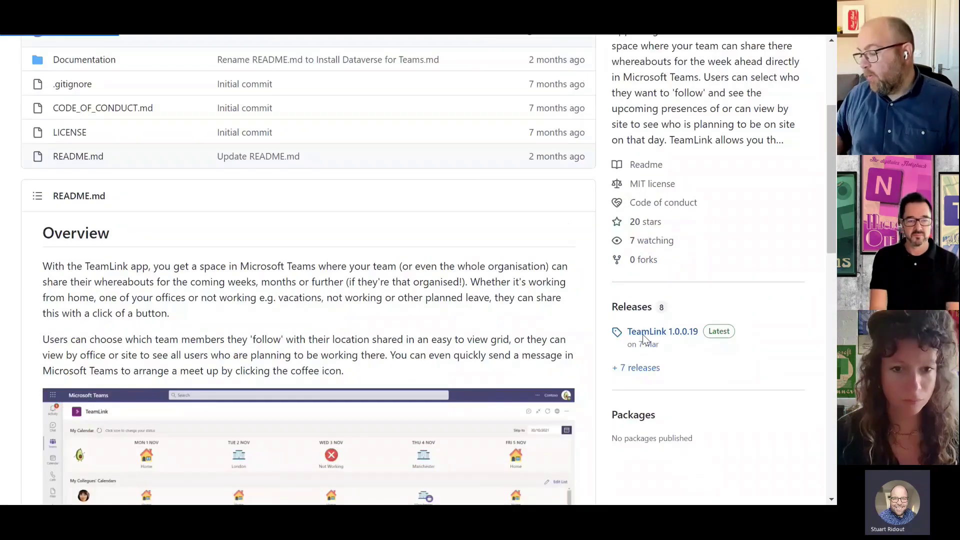
pyautogui.scroll(-5, 645, 340)
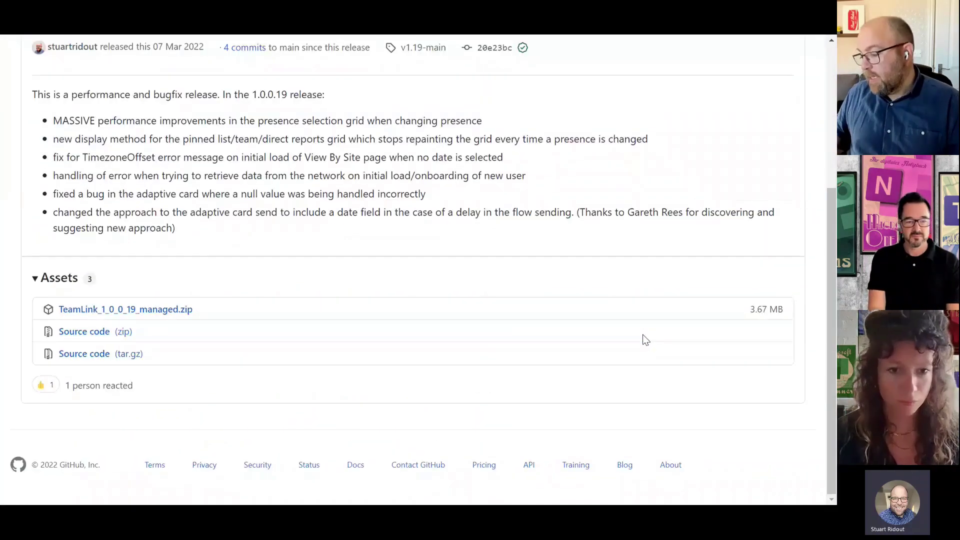